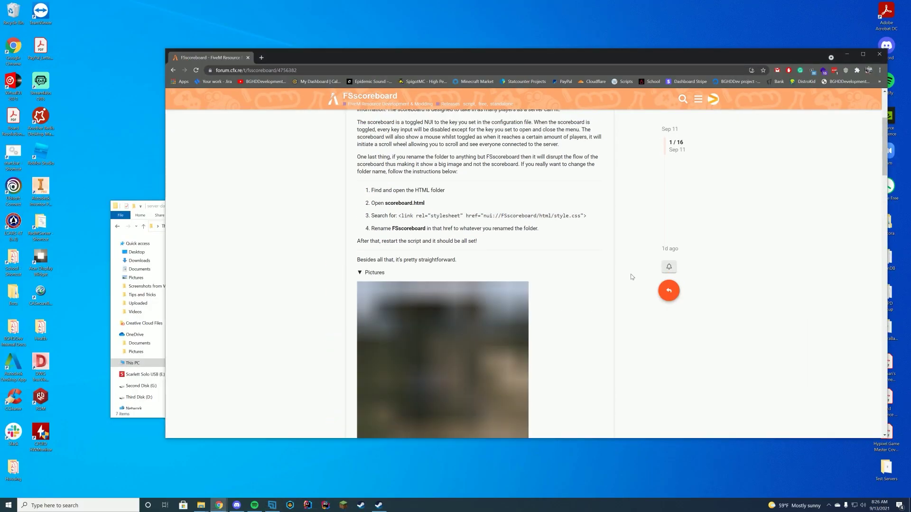
# Look over the scoreboard pictures in the FSscoreboard forum post and open its GitHub download page.
pyautogui.scroll(-2, 633, 277)
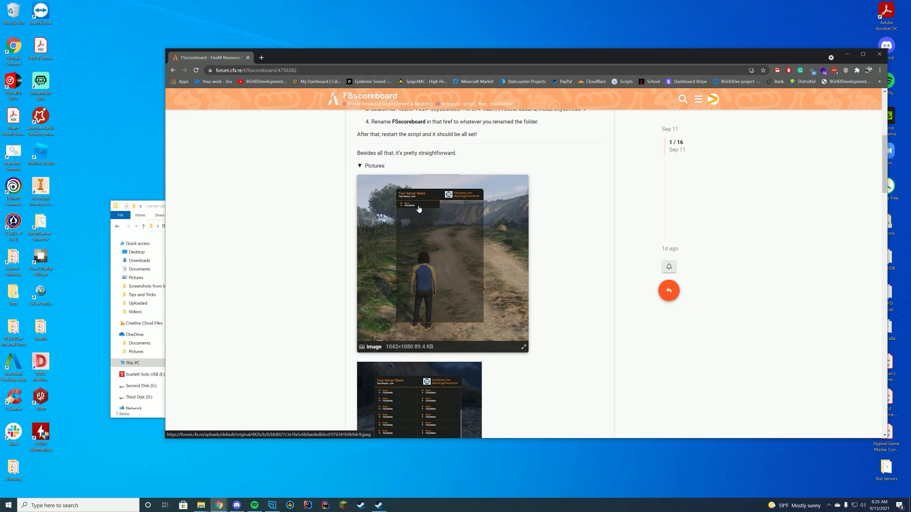
pyautogui.scroll(-3, 462, 200)
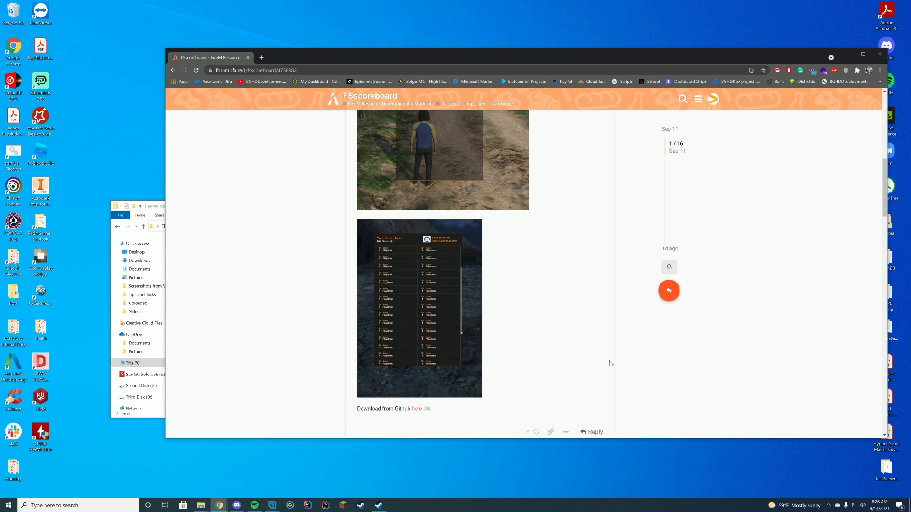
pyautogui.scroll(8, 622, 363)
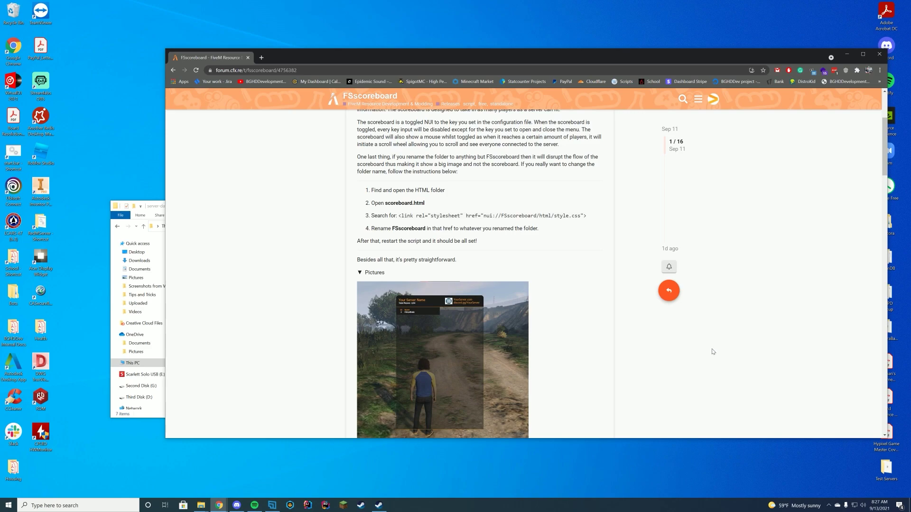
pyautogui.scroll(-6, 706, 350)
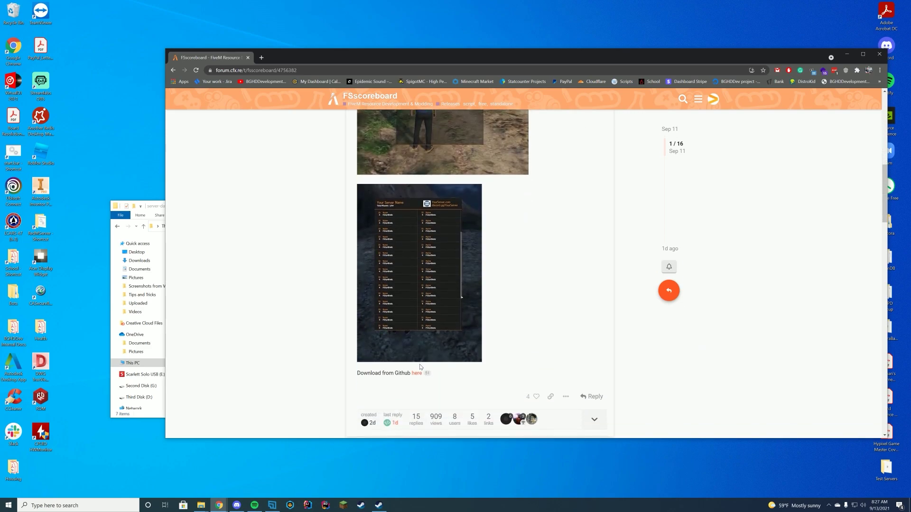
pyautogui.click(415, 374)
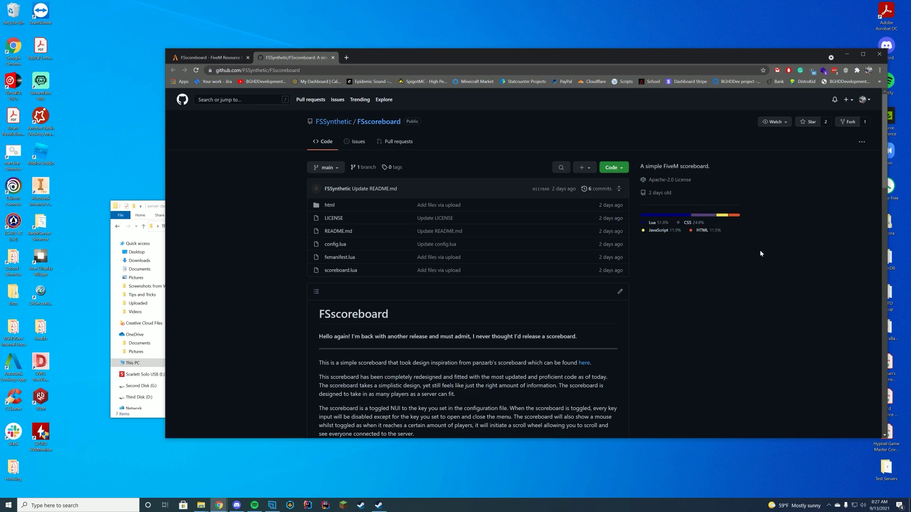
# Download the FSscoreboard repository as a ZIP, open FSscoreboard-main.zip and select the folder inside the archive.
pyautogui.click(618, 168)
pyautogui.click(527, 258)
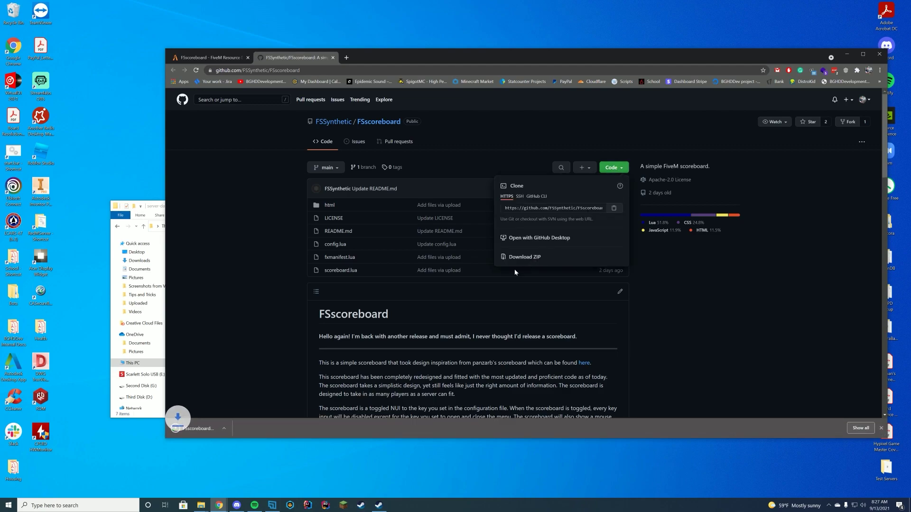
pyautogui.click(209, 430)
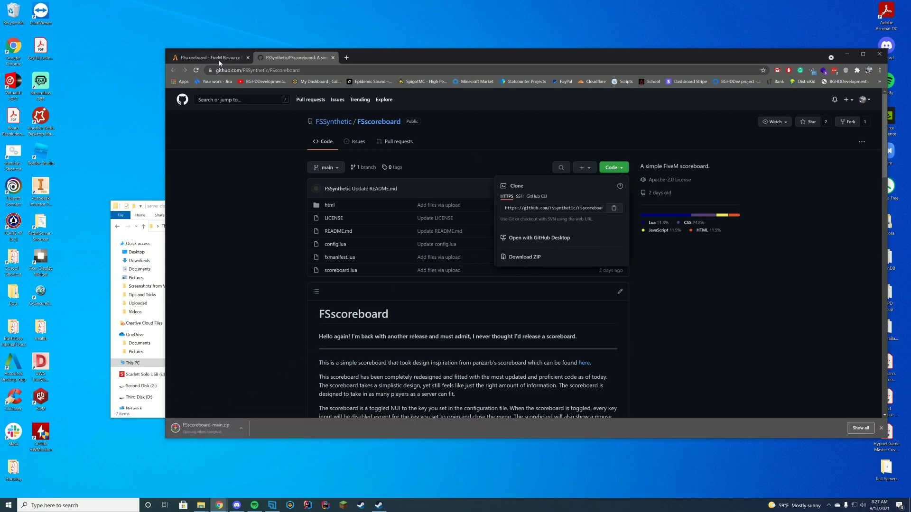
pyautogui.doubleClick(437, 175)
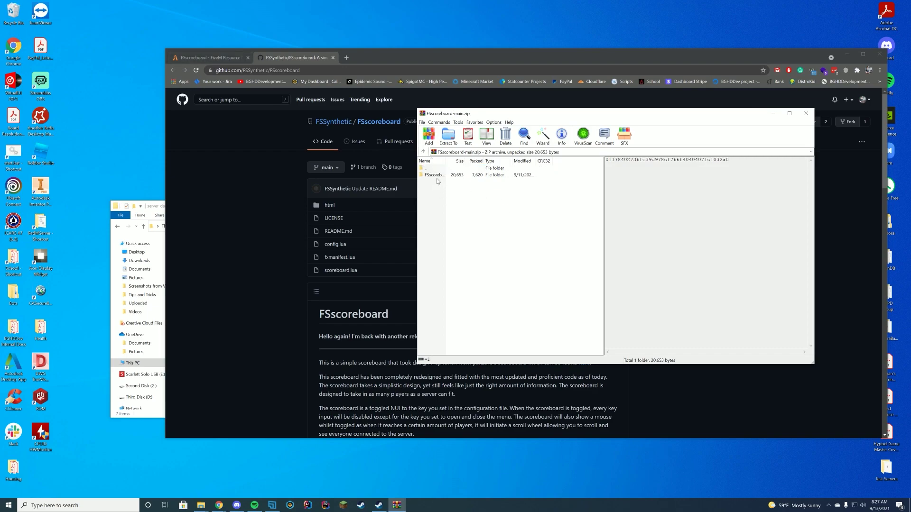
pyautogui.moveTo(454, 240); pyautogui.dragTo(434, 177)
pyautogui.click(456, 236)
pyautogui.click(436, 176)
pyautogui.doubleClick(429, 169)
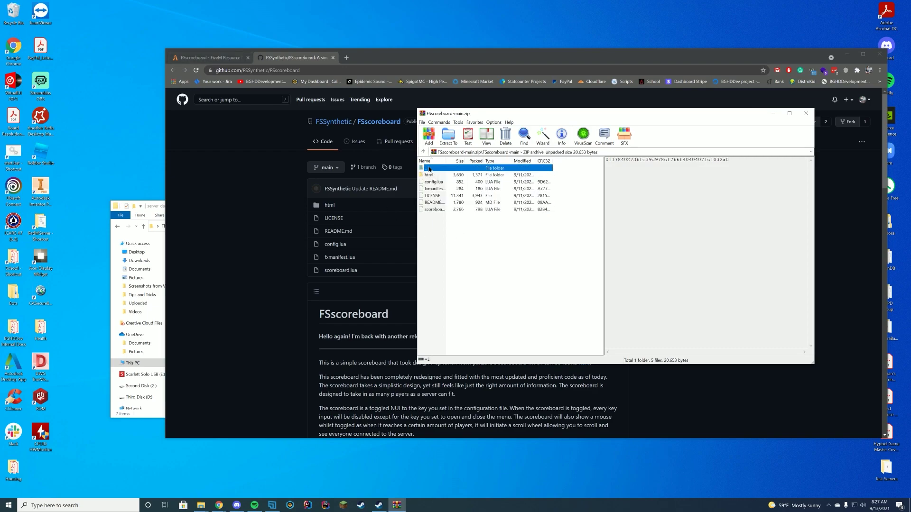
# Review the forum post's instructions on renaming FSscoreboard in the stylesheet link of scoreboard.html.
pyautogui.click(224, 59)
pyautogui.scroll(-4, 549, 337)
pyautogui.scroll(10, 555, 343)
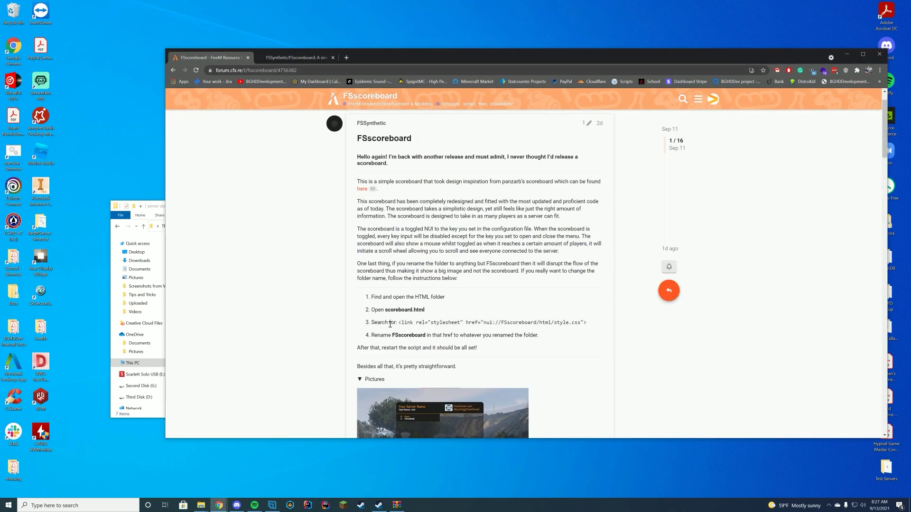
pyautogui.moveTo(390, 322); pyautogui.dragTo(587, 323)
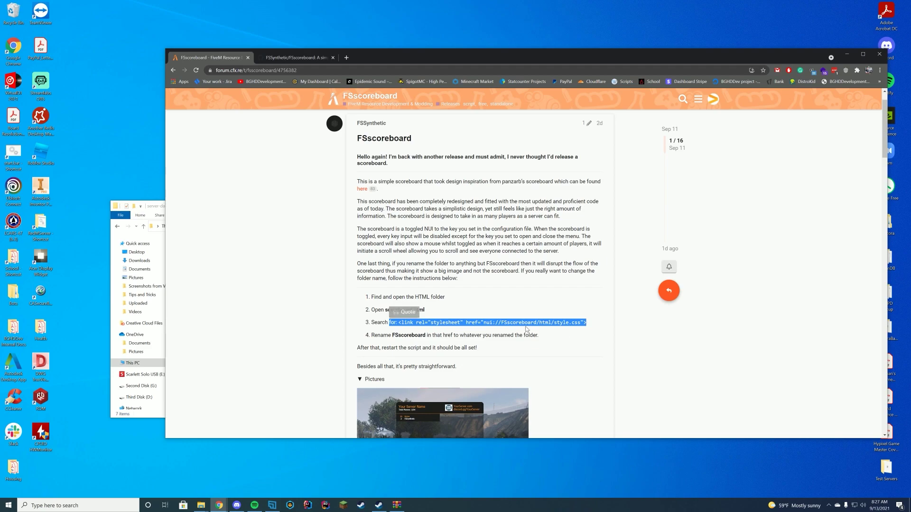
pyautogui.click(579, 352)
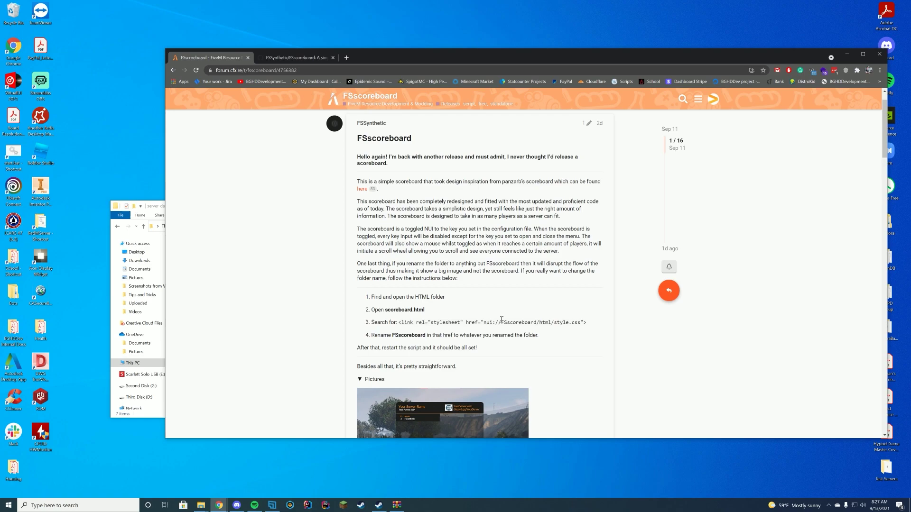
pyautogui.click(291, 56)
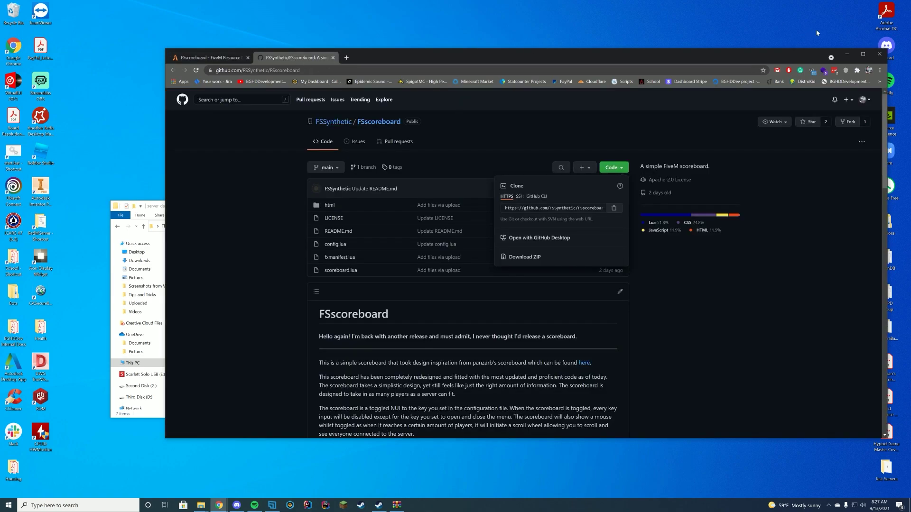
# Extract the FSscoreboard-main folder from the archive into the server-data resources folder and close the archive.
pyautogui.click(847, 54)
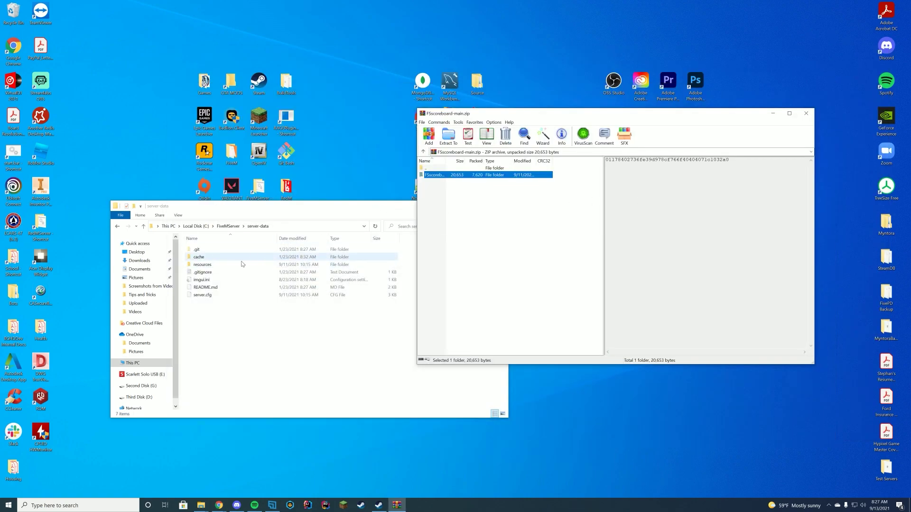
pyautogui.doubleClick(202, 264)
pyautogui.click(453, 184)
pyautogui.moveTo(446, 176); pyautogui.dragTo(465, 406)
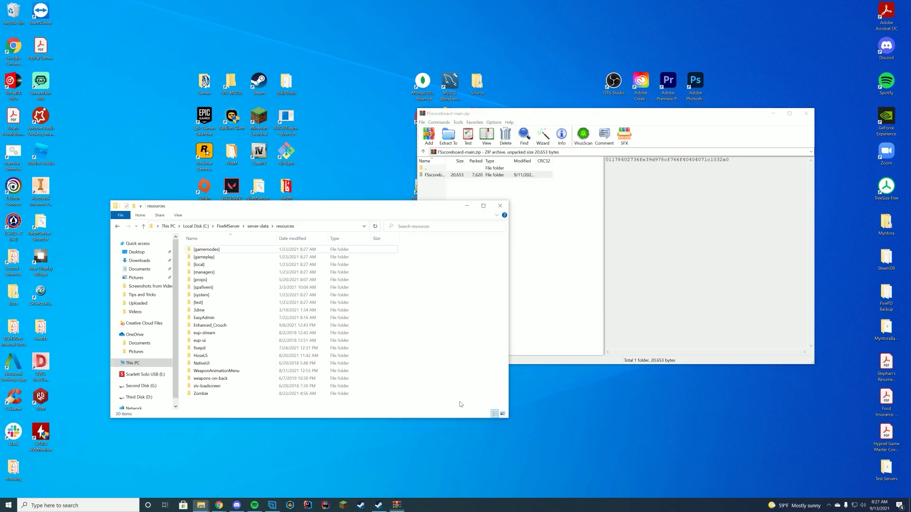
pyautogui.click(805, 113)
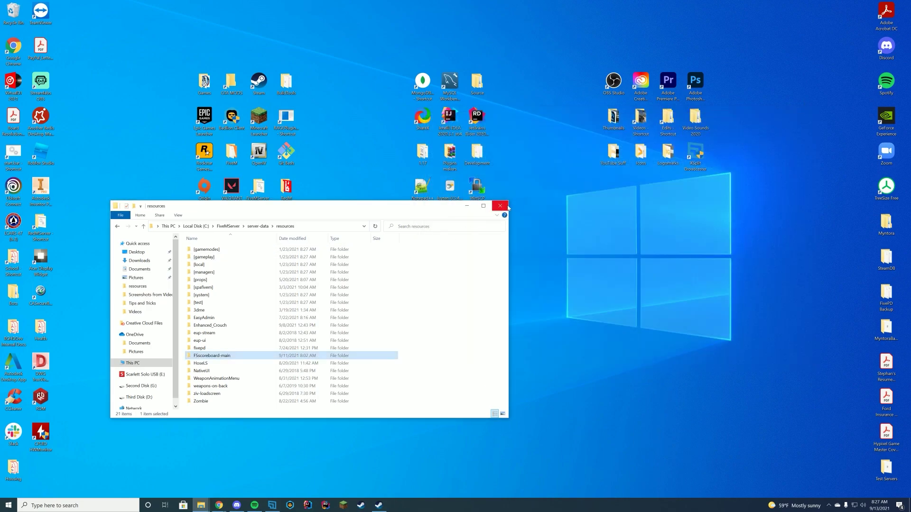
# Enlarge the resources folder window and rename the FSscoreboard-main folder as FSscoreboard.
pyautogui.moveTo(508, 201); pyautogui.dragTo(793, 86)
pyautogui.moveTo(558, 91); pyautogui.dragTo(578, 86)
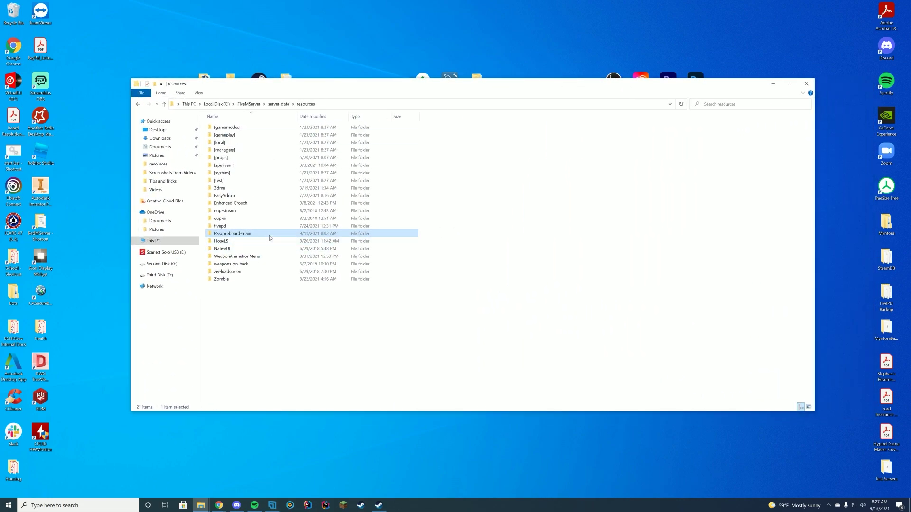
pyautogui.rightClick(251, 234)
pyautogui.click(291, 475)
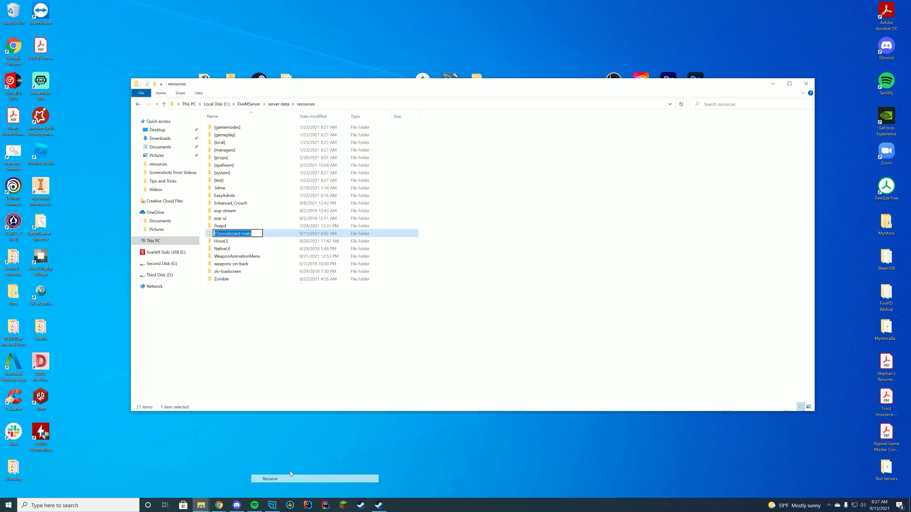
pyautogui.moveTo(256, 234); pyautogui.dragTo(241, 233)
pyautogui.press('BackSpace')
pyautogui.press('BackSpace')
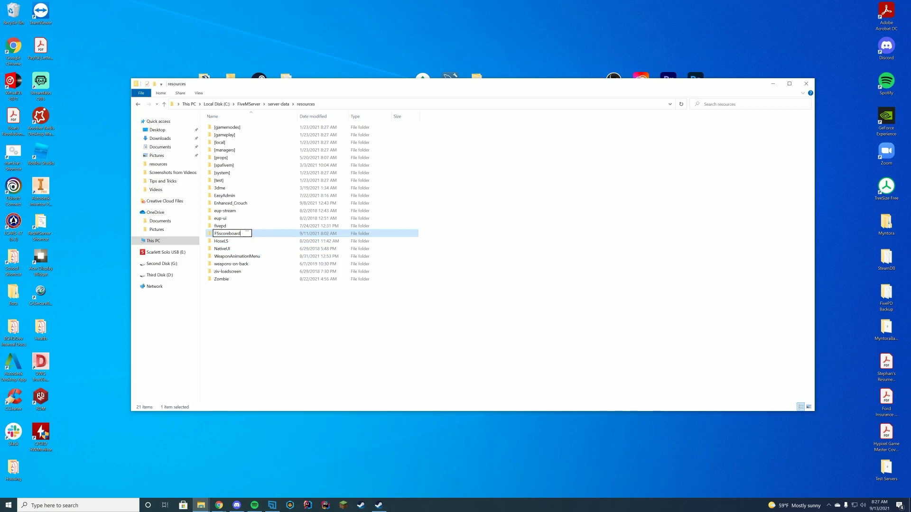
pyautogui.hotkey('ctrl', 'a')
pyautogui.hotkey('ctrl', 'c')
pyautogui.click(482, 241)
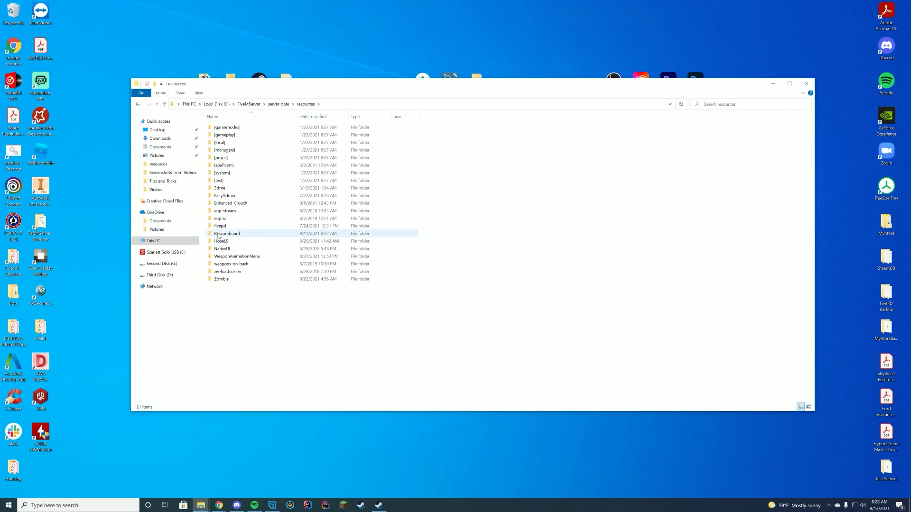
# Open config.lua from the FSscoreboard folder in Notepad++.
pyautogui.doubleClick(220, 234)
pyautogui.rightClick(230, 136)
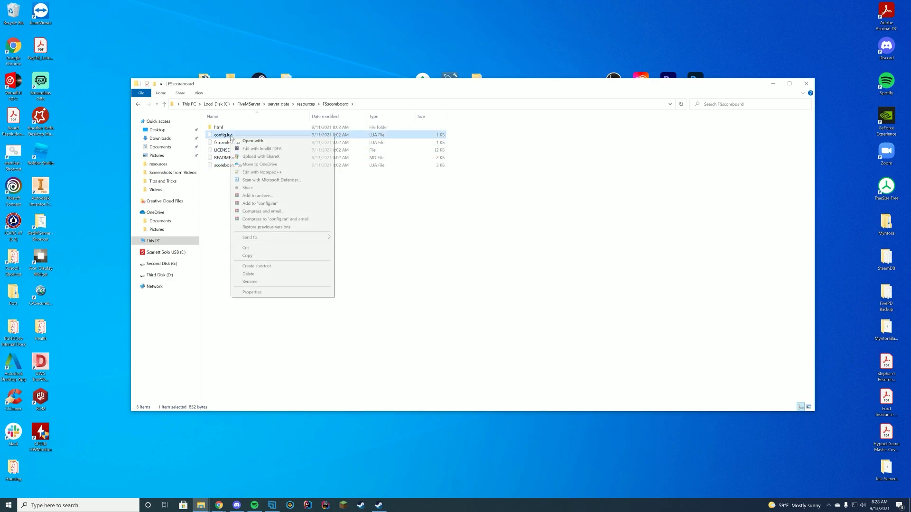
pyautogui.click(257, 173)
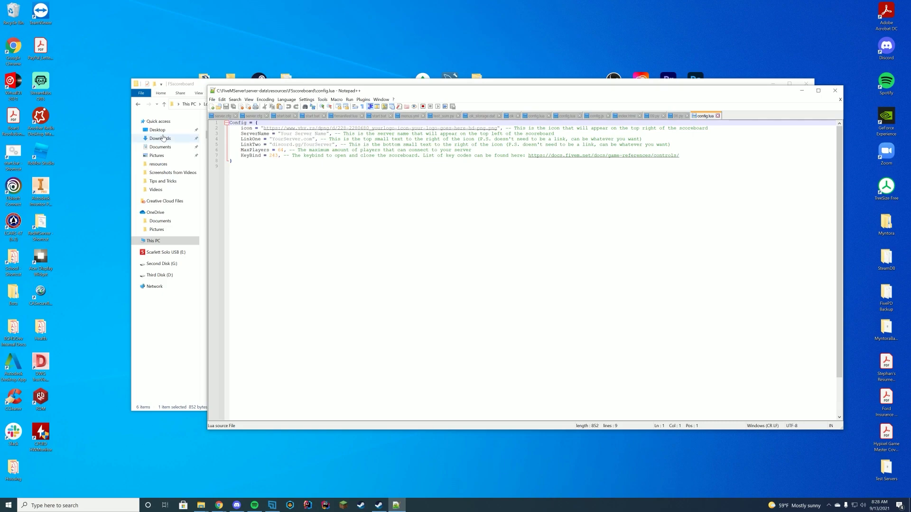
# Set the ServerName value in config.lua to "Noodles Server".
pyautogui.click(498, 127)
pyautogui.moveTo(498, 128); pyautogui.dragTo(263, 129)
pyautogui.moveTo(326, 133); pyautogui.dragTo(282, 133)
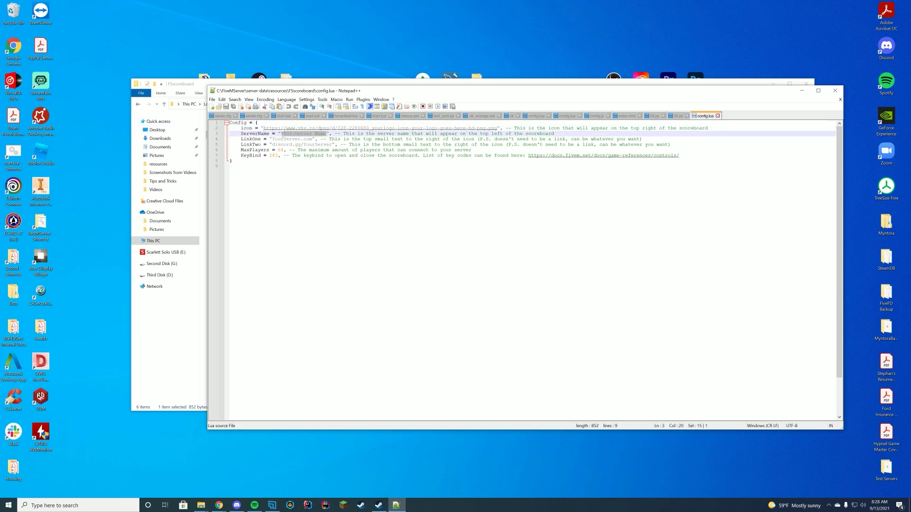
pyautogui.write("Noodles's Serve")
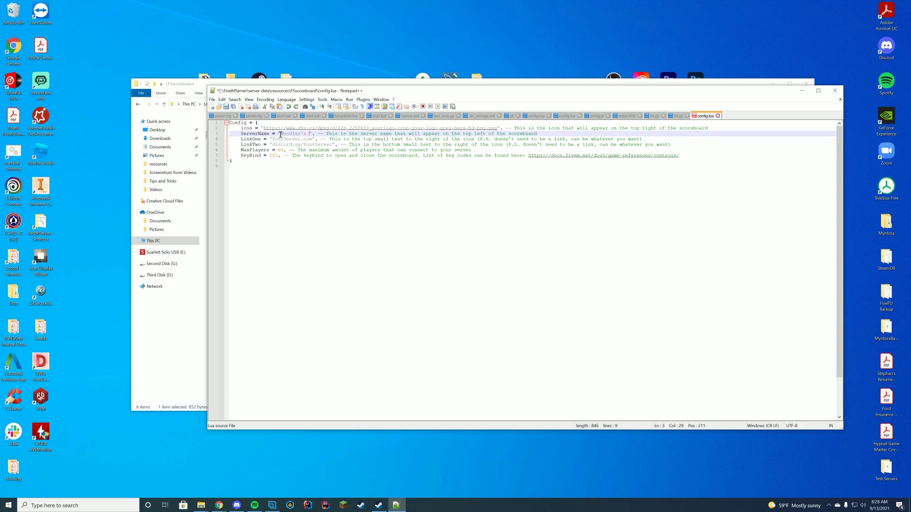
pyautogui.write('r')
pyautogui.click(302, 134)
pyautogui.press('BackSpace')
pyautogui.click(375, 139)
pyautogui.click(301, 134)
pyautogui.press('BackSpace')
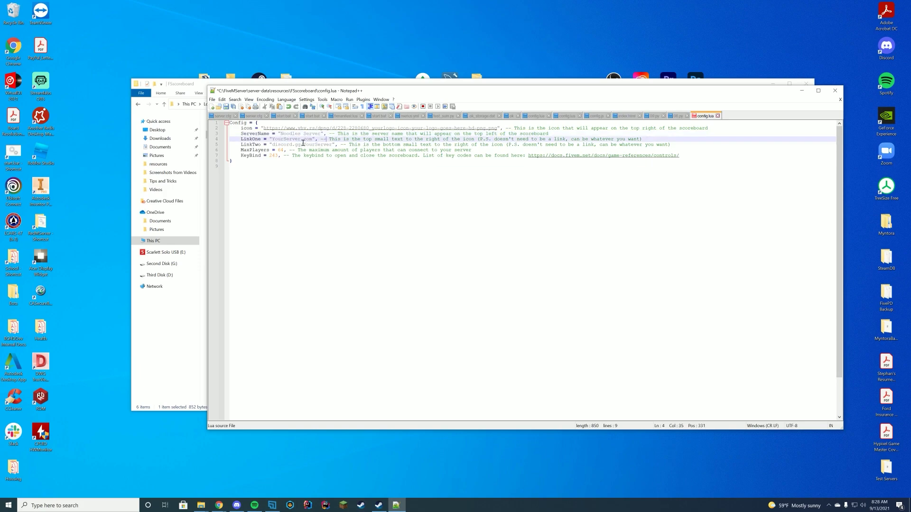
# Set LinkOne to "bghd.dev" and LinkTwo to "bghddevelopment.com/discord" in the scoreboard configuration.
pyautogui.moveTo(312, 139); pyautogui.dragTo(273, 139)
pyautogui.write('bghd.dev')
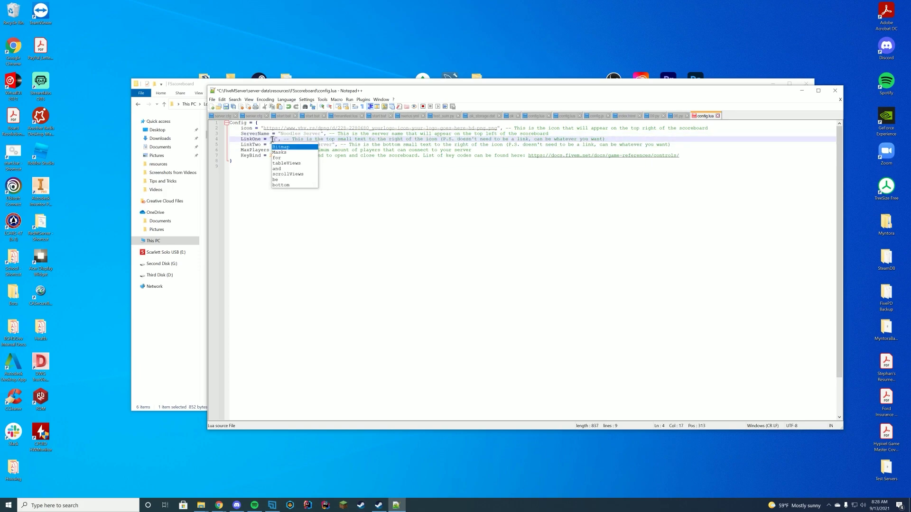
pyautogui.click(279, 145)
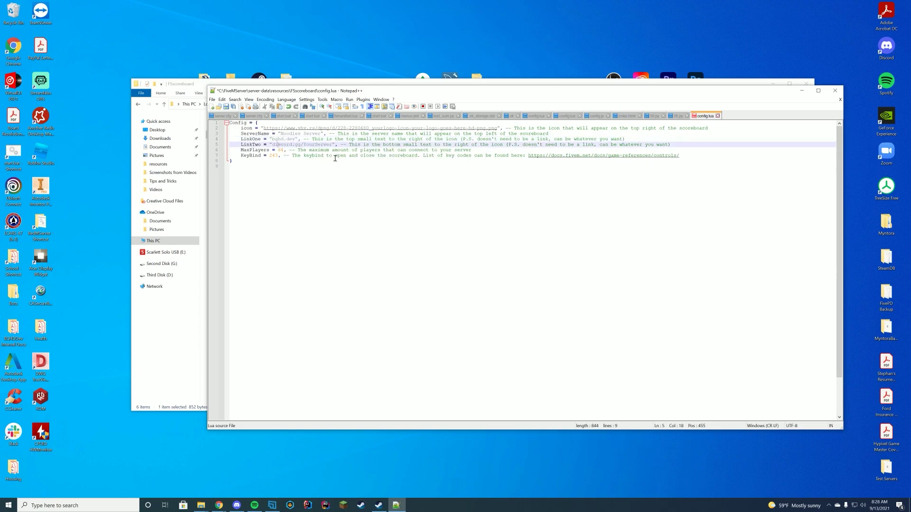
pyautogui.moveTo(332, 144); pyautogui.dragTo(269, 145)
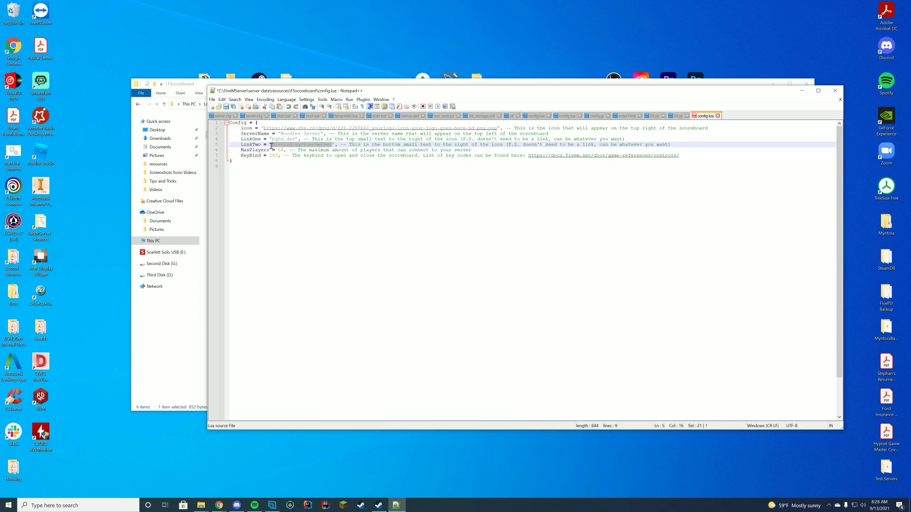
pyautogui.write('https:')
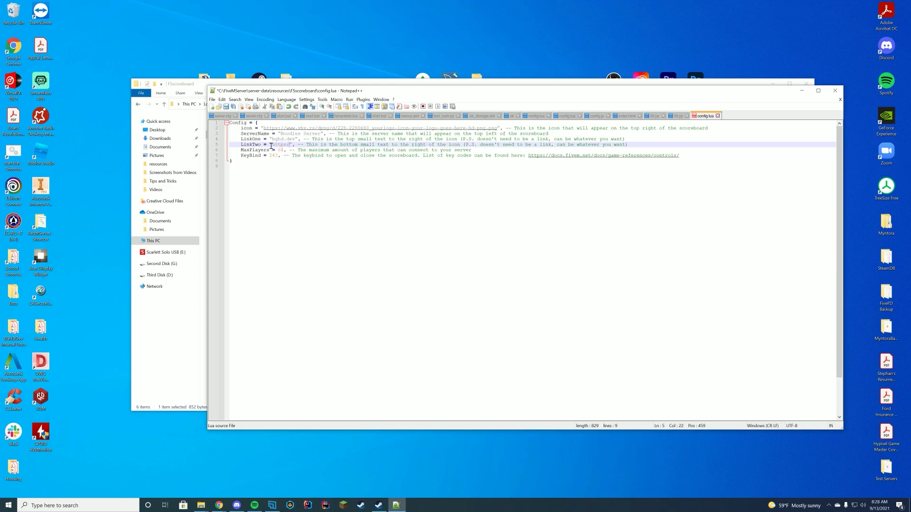
pyautogui.press('BackSpace')
pyautogui.press('BackSpace')
pyautogui.press('BackSpace')
pyautogui.press('BackSpace')
pyautogui.press('BackSpace')
pyautogui.press('BackSpace')
pyautogui.write('bghddevelopment.com/disco')
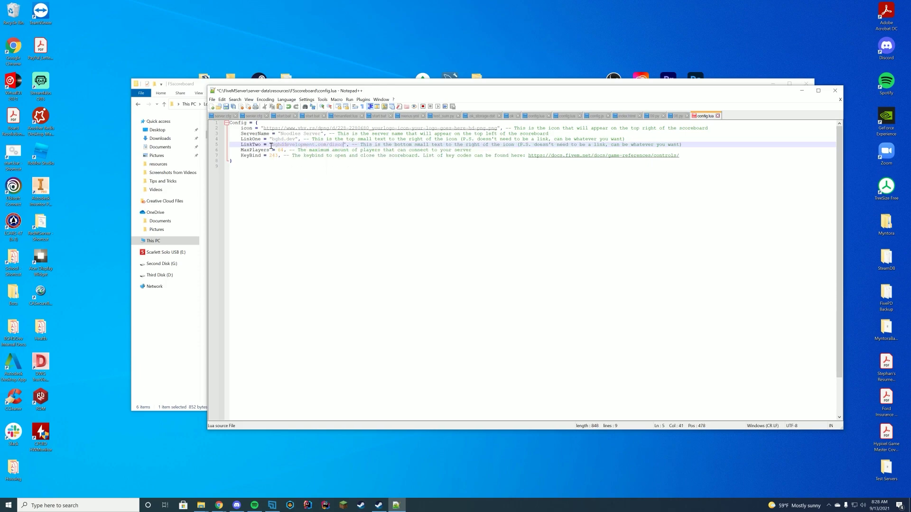
pyautogui.write('rd')
pyautogui.click(324, 157)
# Set MaxPlayers to 8, then save config.lua and close the editor.
pyautogui.doubleClick(281, 150)
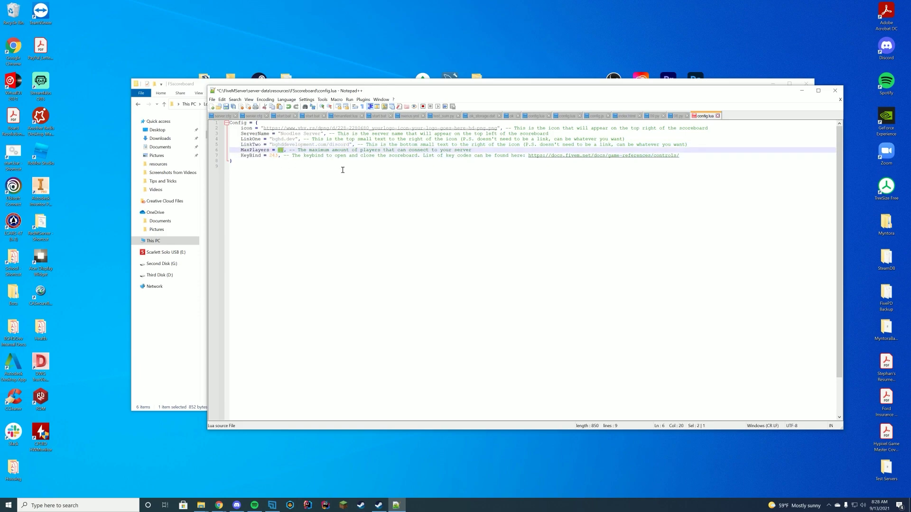
pyautogui.write('8')
pyautogui.doubleClick(273, 155)
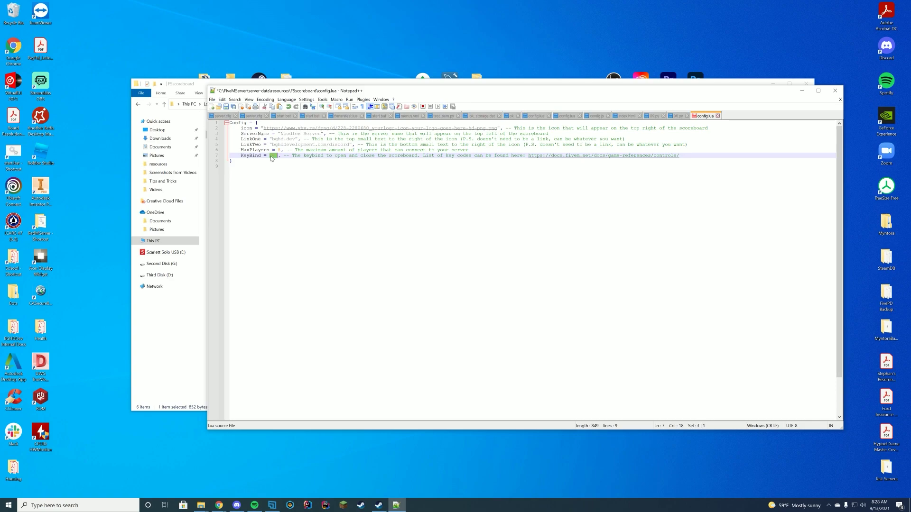
pyautogui.click(373, 158)
pyautogui.hotkey('ctrl', 's')
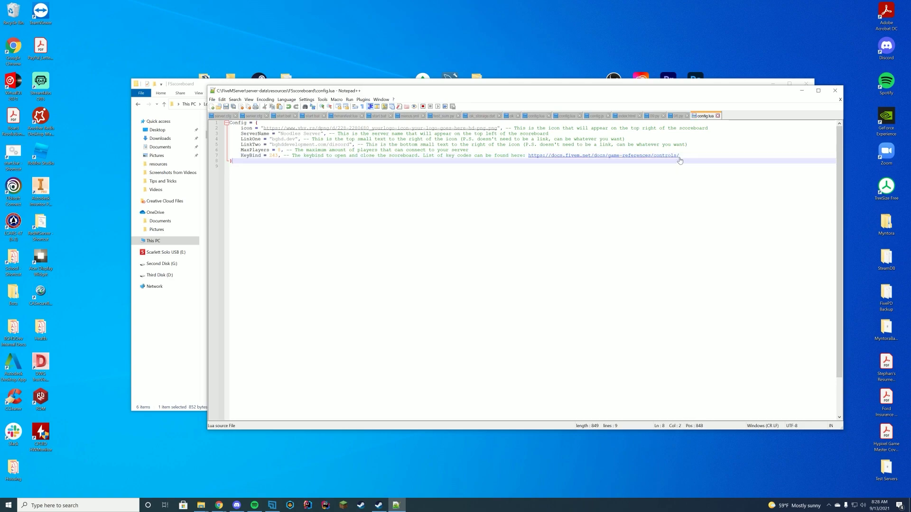
pyautogui.moveTo(680, 156); pyautogui.dragTo(525, 157)
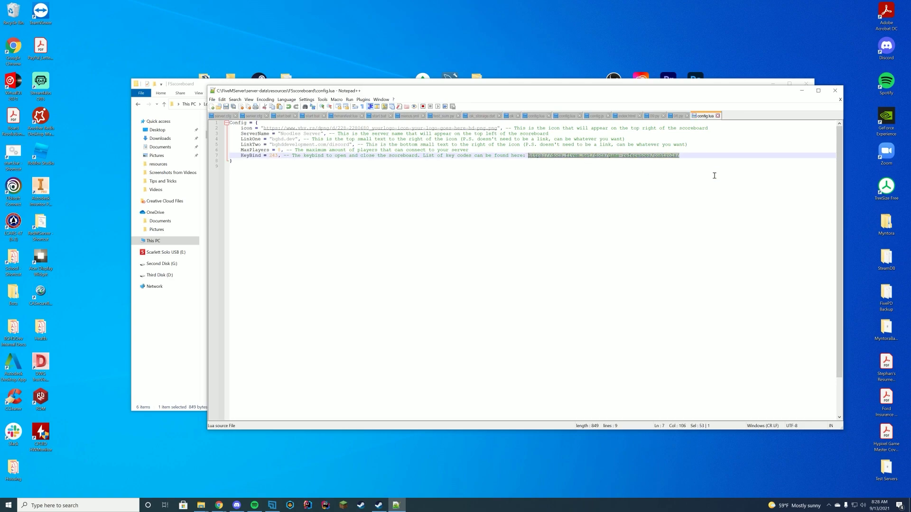
pyautogui.click(835, 90)
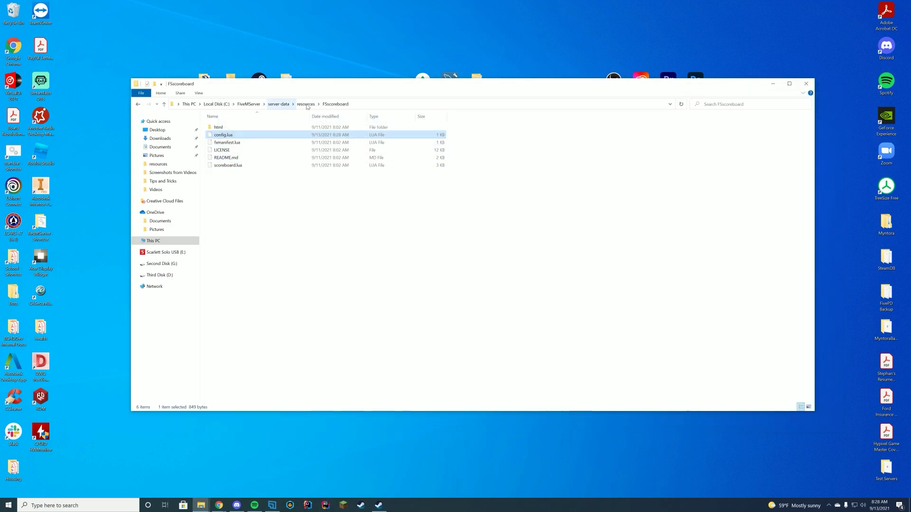
# Open server.cfg from the server-data folder in Notepad++.
pyautogui.click(278, 104)
pyautogui.rightClick(211, 174)
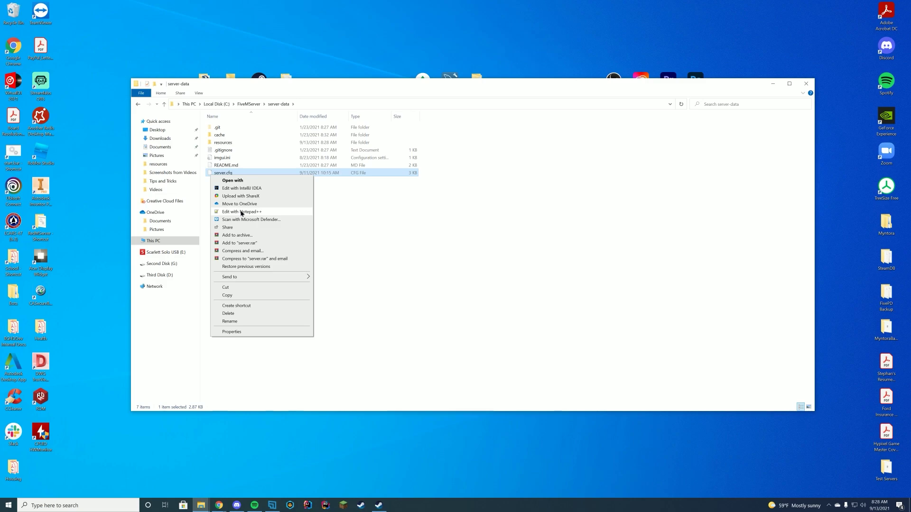
pyautogui.click(240, 211)
# Add an ensure line for FSscoreboard below "ensure Enhanced_Crouch" in server.cfg, then save the file and close the editor.
pyautogui.press('Return')
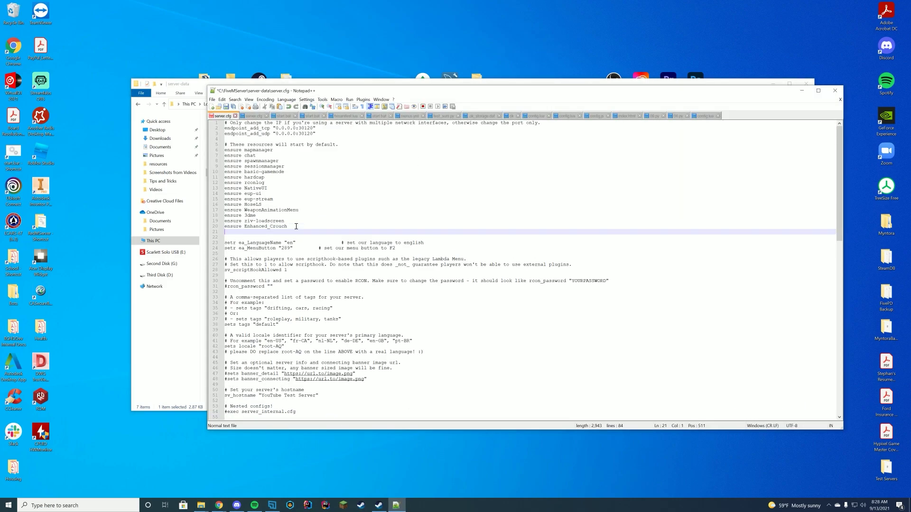
pyautogui.write('ensure')
pyautogui.hotkey('ctrl', 'v')
pyautogui.doubleClick(246, 231)
pyautogui.click(319, 232)
pyautogui.hotkey('ctrl', 's')
pyautogui.click(835, 90)
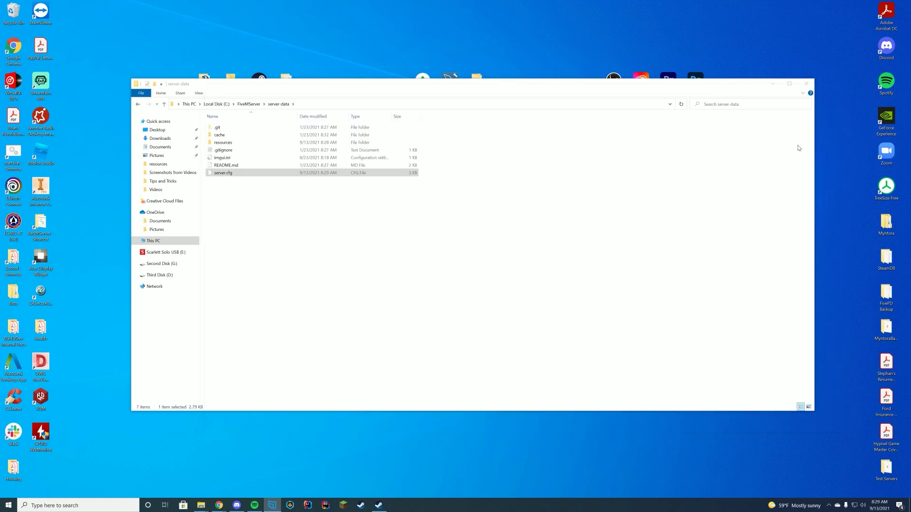
# Start the FiveM server with the batch file in the FiveMServer folder and move its console window toward the middle of the desktop.
pyautogui.click(256, 103)
pyautogui.doubleClick(232, 143)
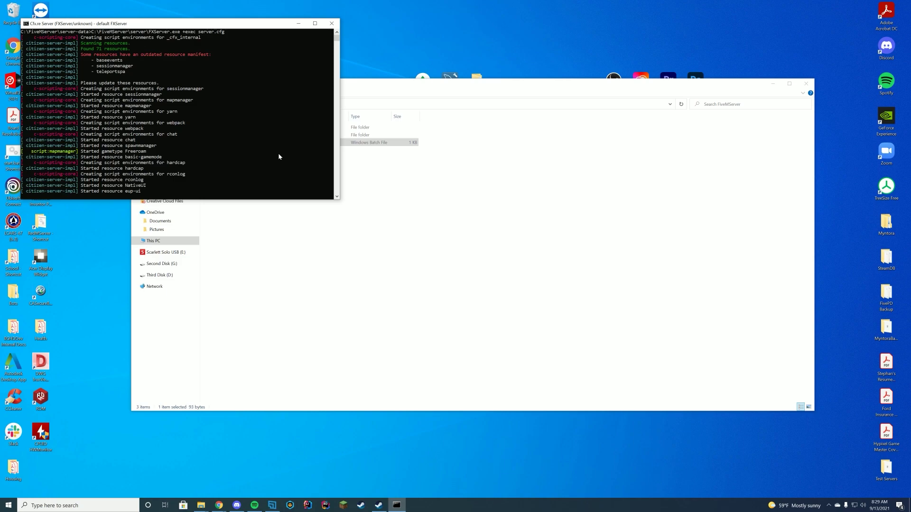
pyautogui.moveTo(161, 26); pyautogui.dragTo(353, 71)
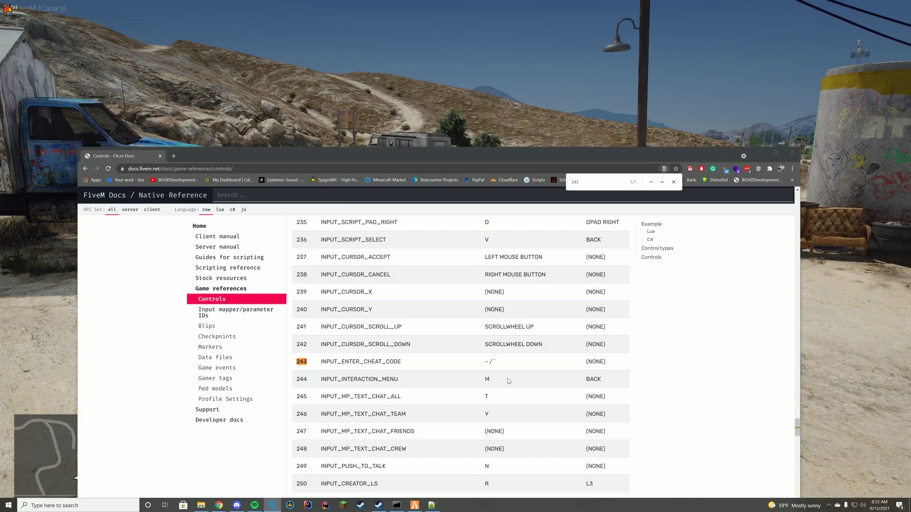
# Check the key for control 243, INPUT_ENTER_CHEAT_CODE, in the FiveM docs, and use it in the game to show the scoreboard before closing it.
pyautogui.moveTo(320, 361); pyautogui.dragTo(406, 364)
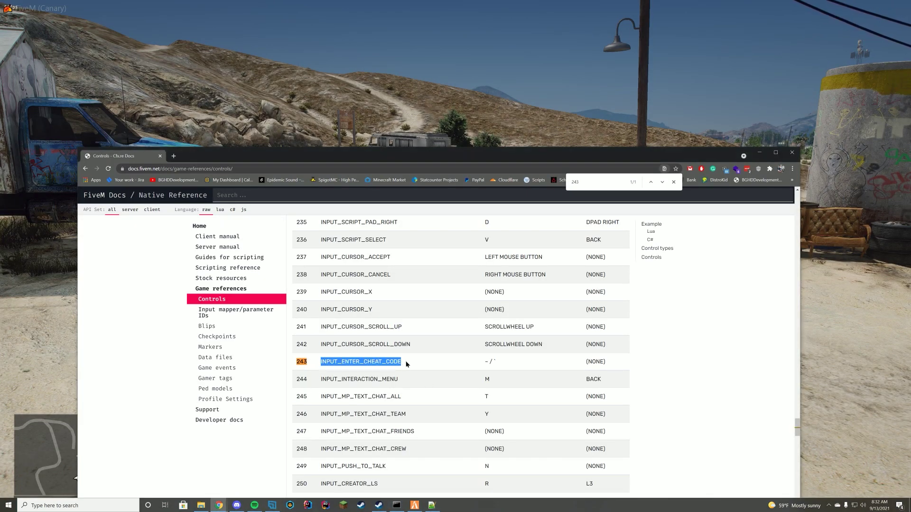
pyautogui.moveTo(488, 363); pyautogui.dragTo(479, 366)
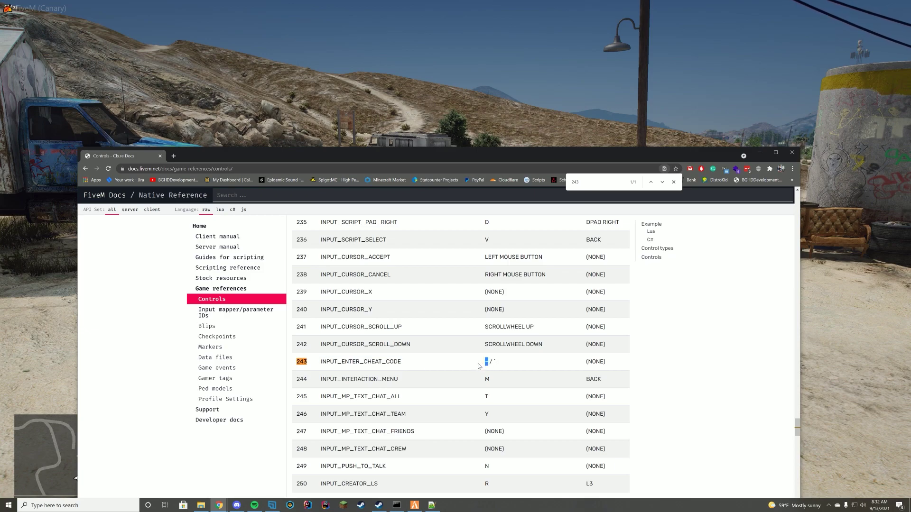
pyautogui.click(536, 133)
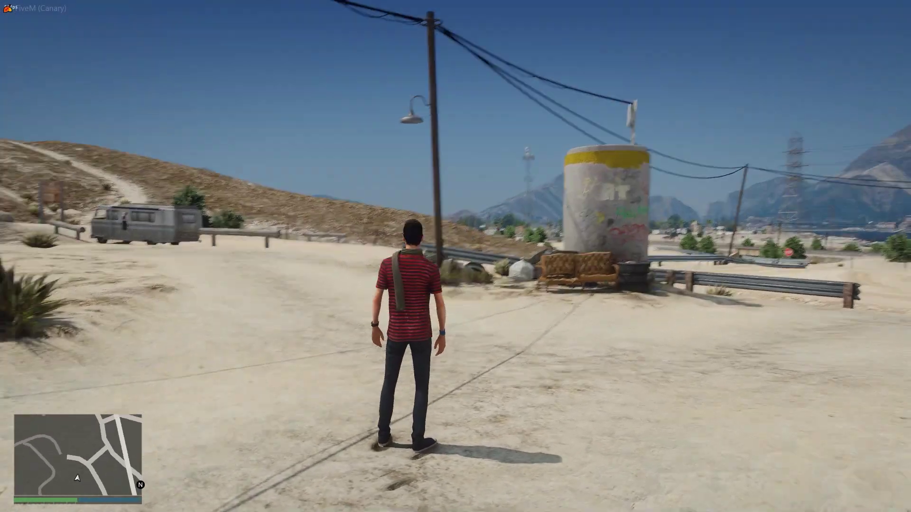
pyautogui.press('`')
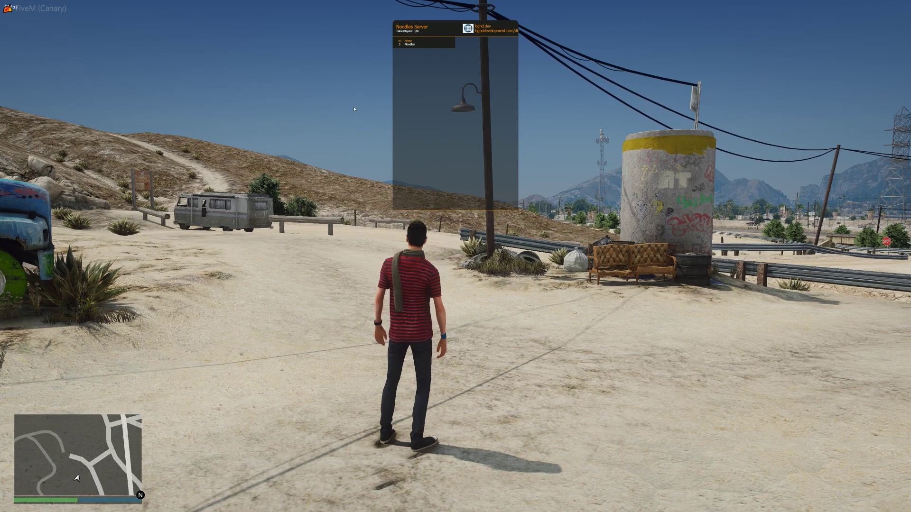
pyautogui.press('Escape')
pyautogui.press('w')
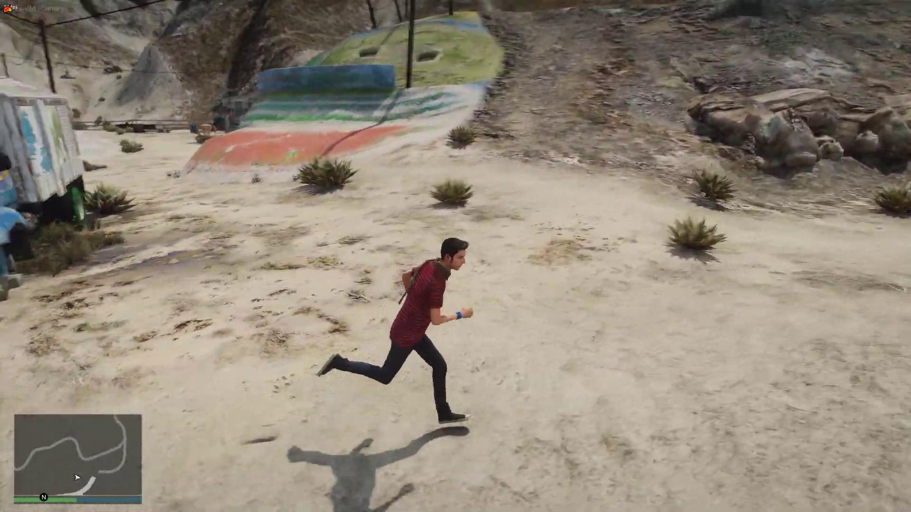
pyautogui.press('w')
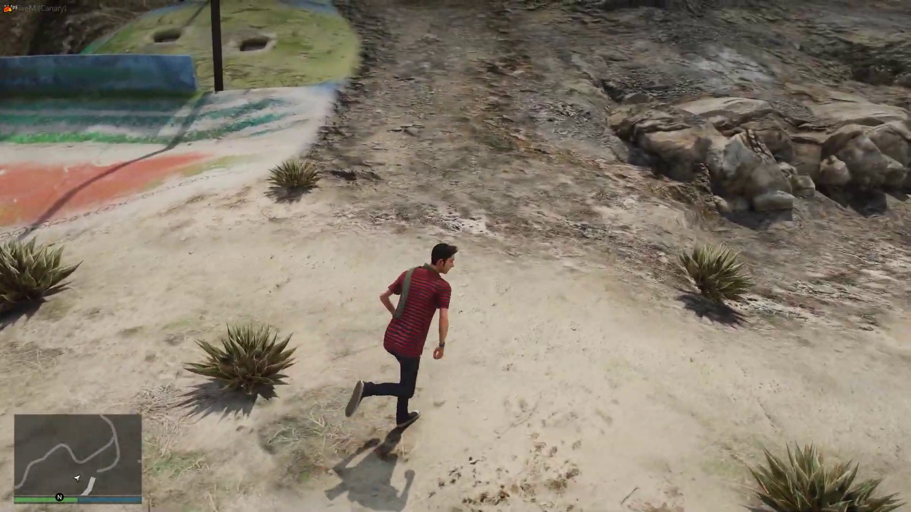
pyautogui.press('w')
pyautogui.press('w')
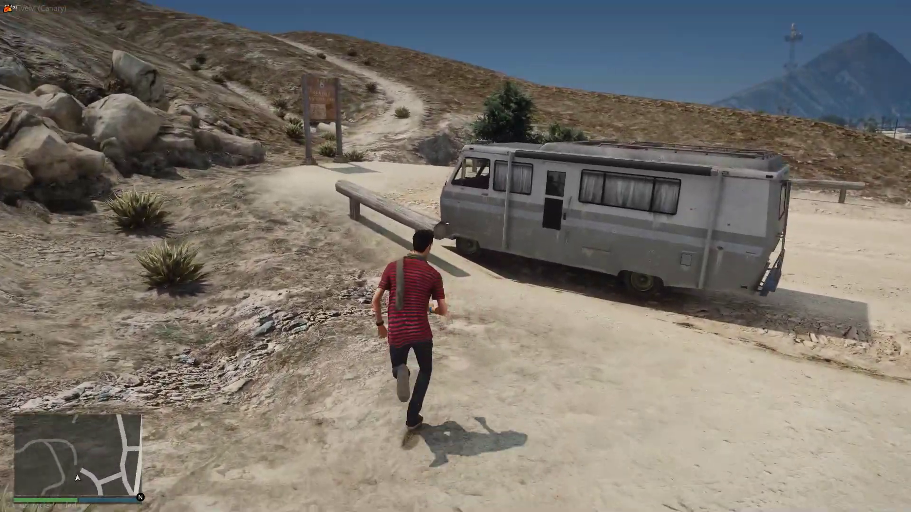
pyautogui.press('f')
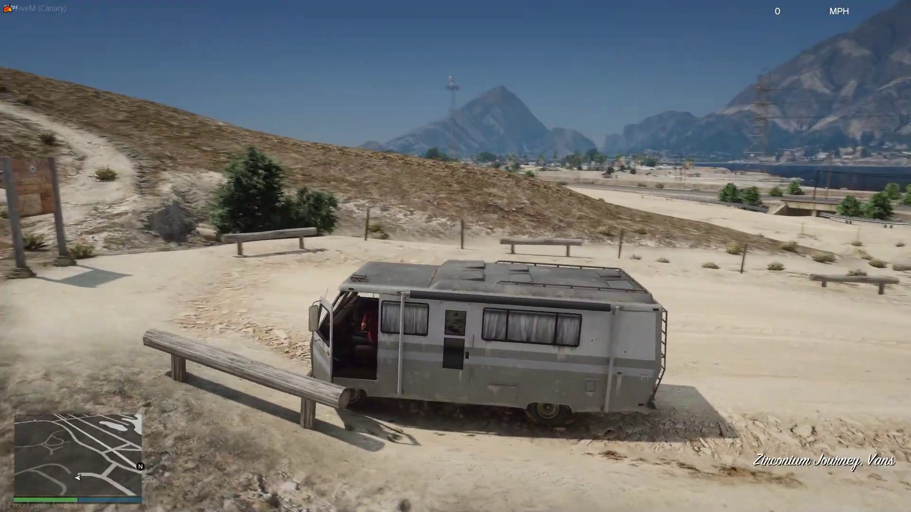
pyautogui.press('s')
pyautogui.press('d')
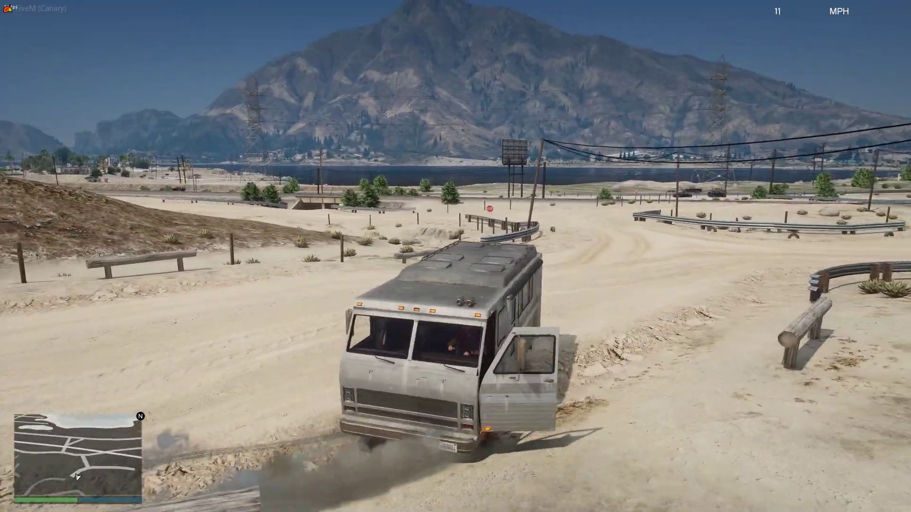
pyautogui.press('w')
pyautogui.press('a')
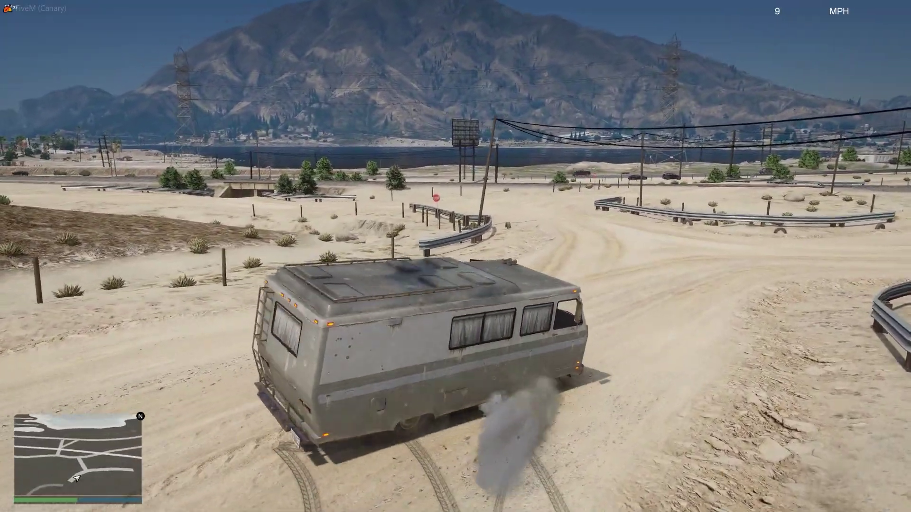
pyautogui.press('w')
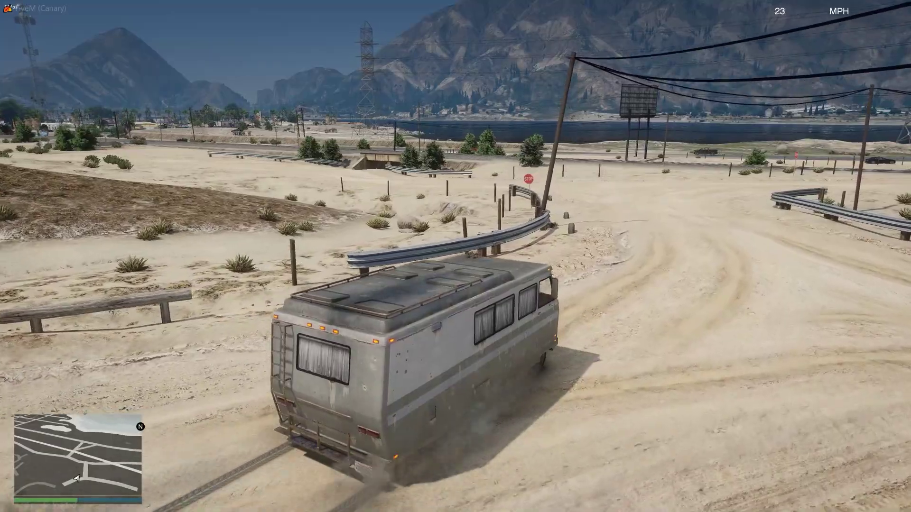